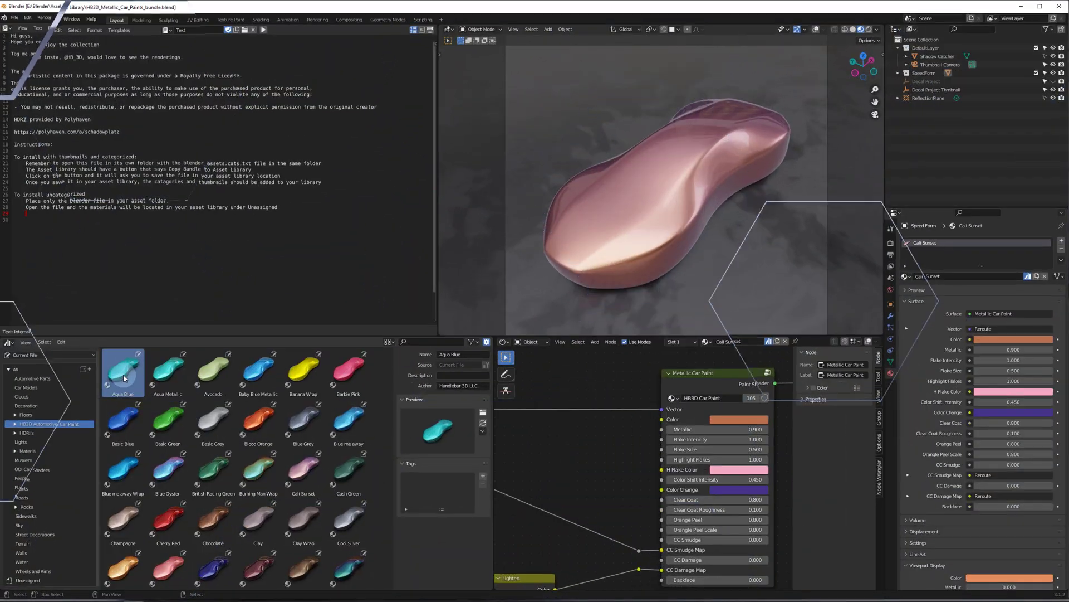
- Browse down the paint collection to Tuxedo Black, then open the car paint bundle folder
key(Down)
key(Down)
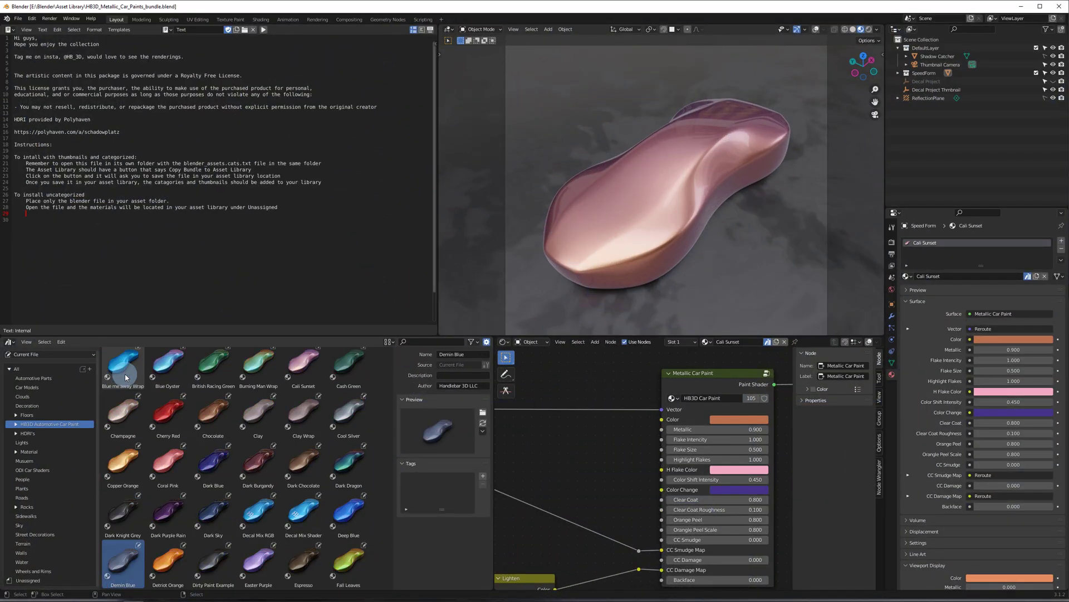
key(Down)
key(Down)
key(Down)
key(Down)
key(Down)
key(Down)
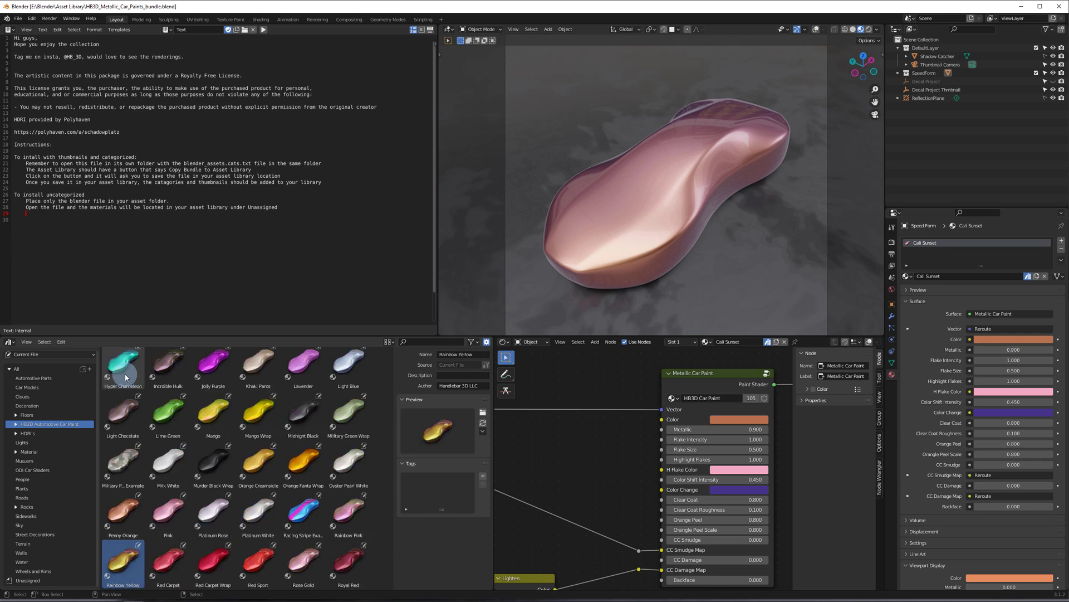
key(Down)
key(Down)
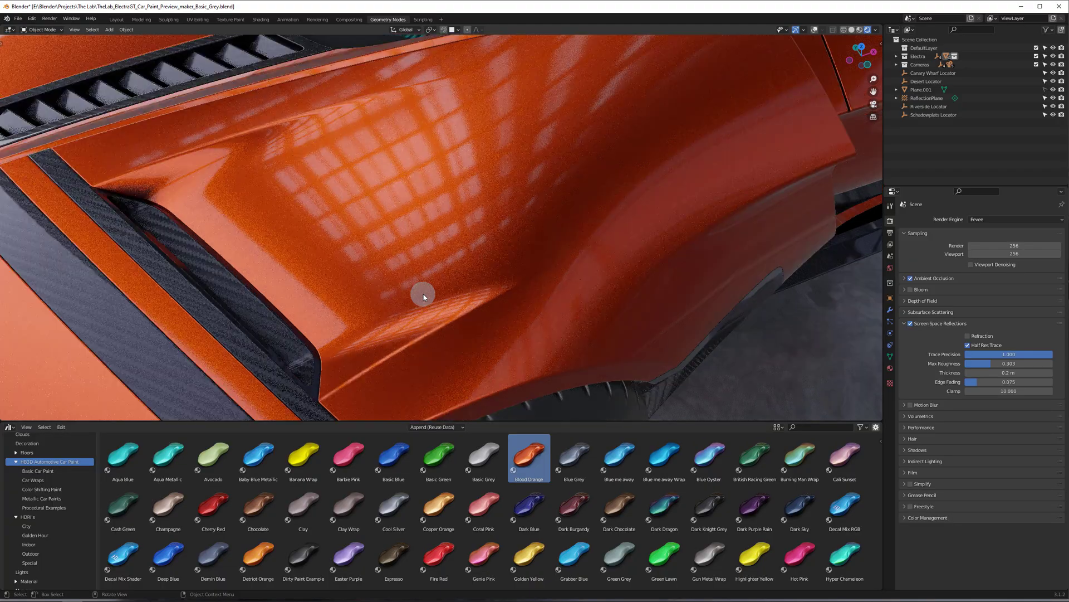
scroll(424, 297, up, 2)
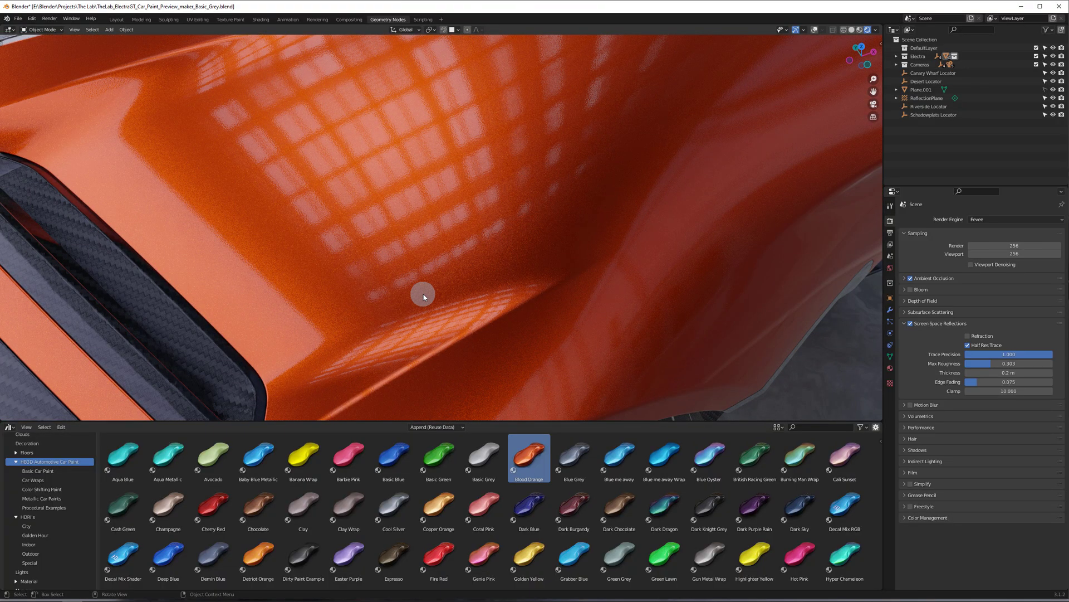
scroll(531, 327, up, 2)
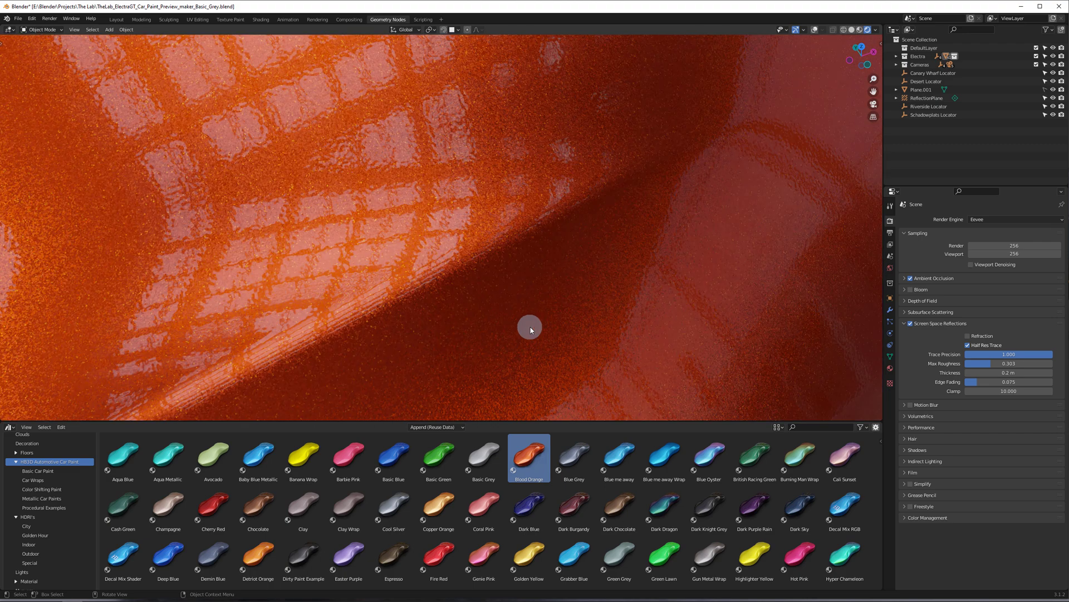
scroll(531, 327, down, 3)
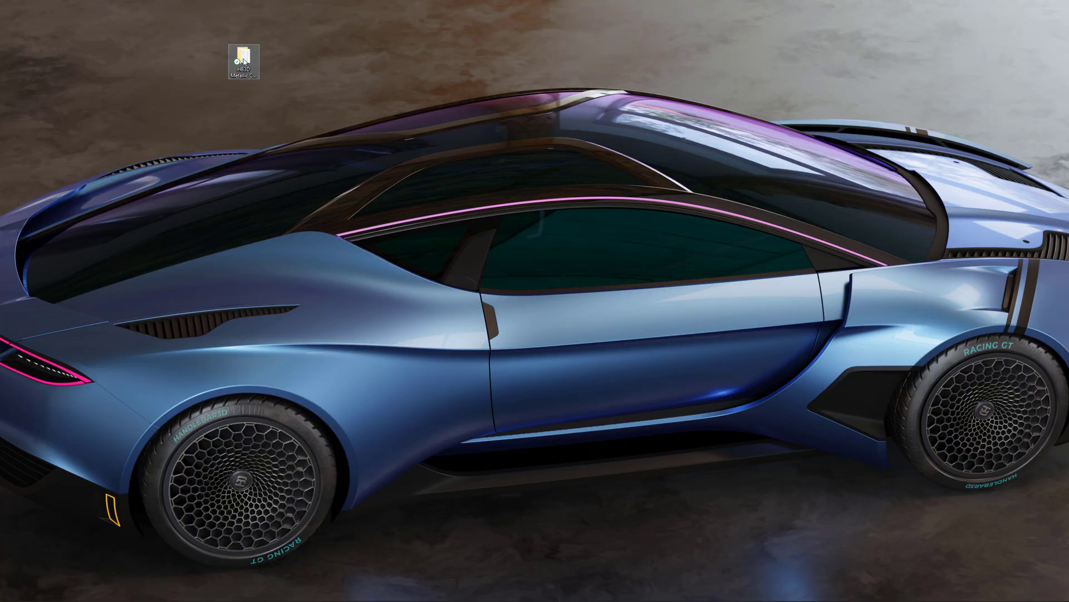
double_click(243, 61)
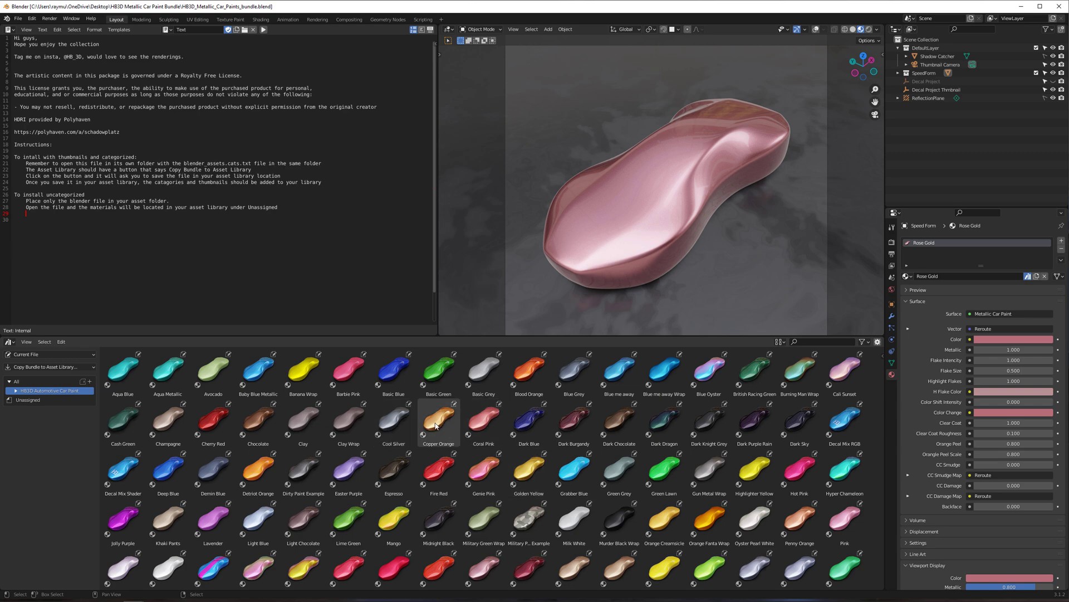
scroll(436, 425, down, 2)
scroll(414, 481, up, 2)
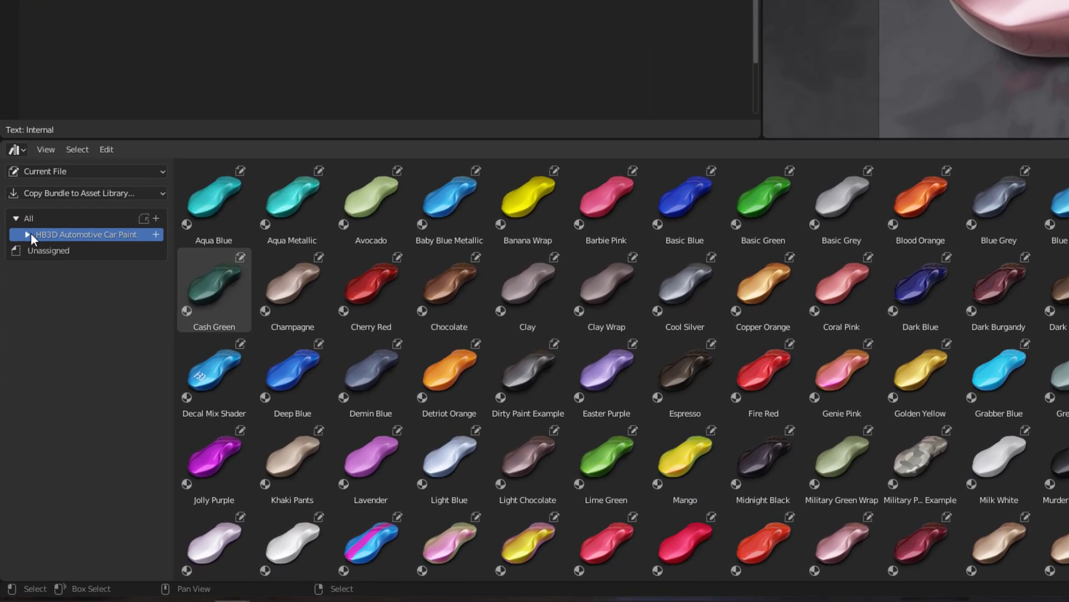
- Expand the HB3D Automotive Car Paint catalog, view Basic Car Paint and Car Wraps, then return to All
click(29, 234)
click(55, 251)
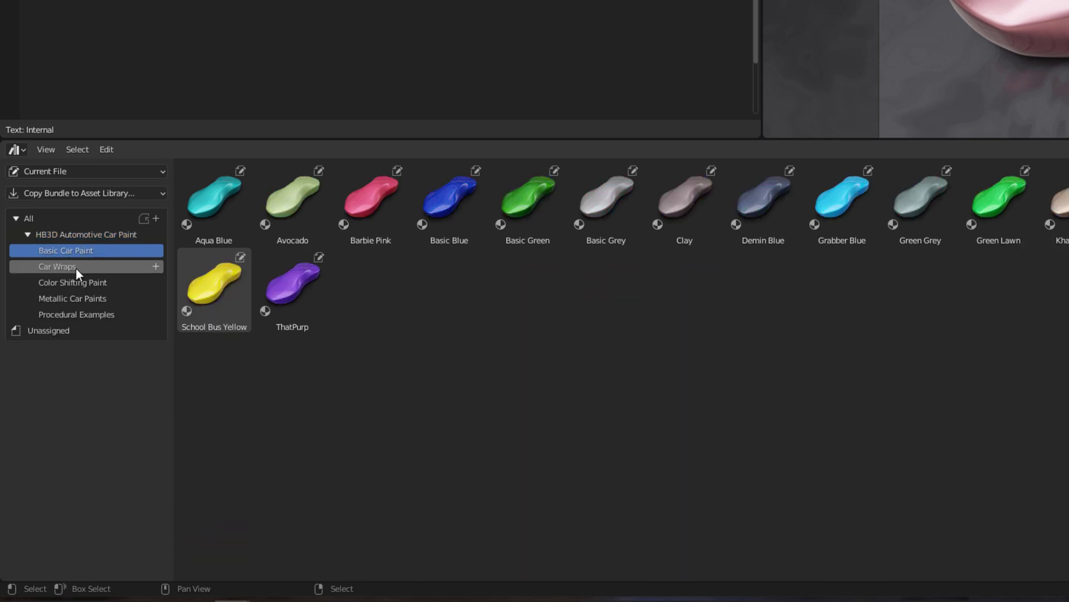
click(76, 267)
click(70, 216)
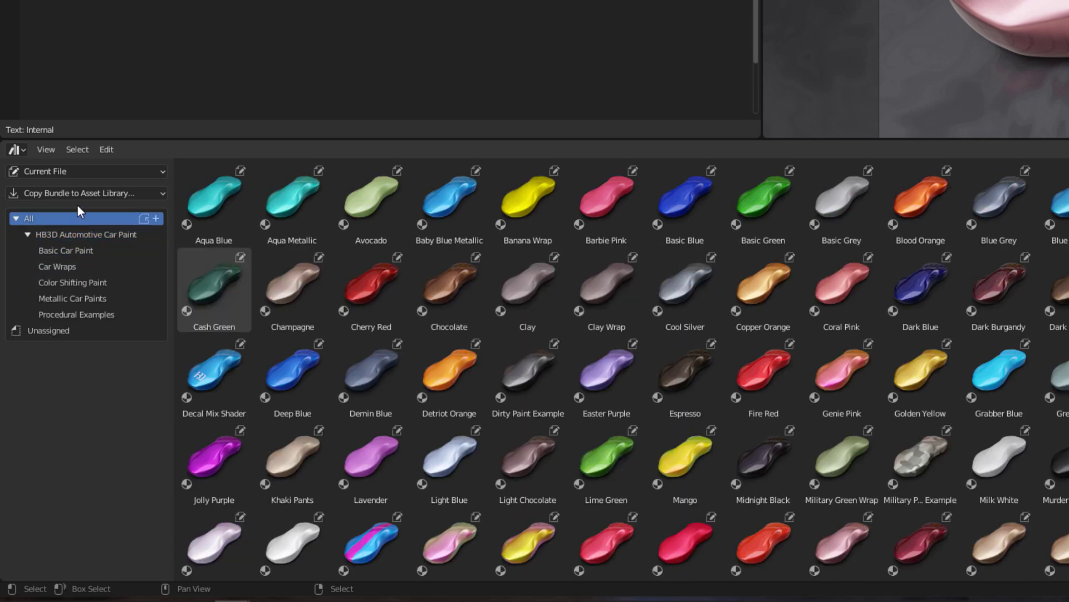
- Copy the bundle to the asset library with Main Library as the destination
click(61, 195)
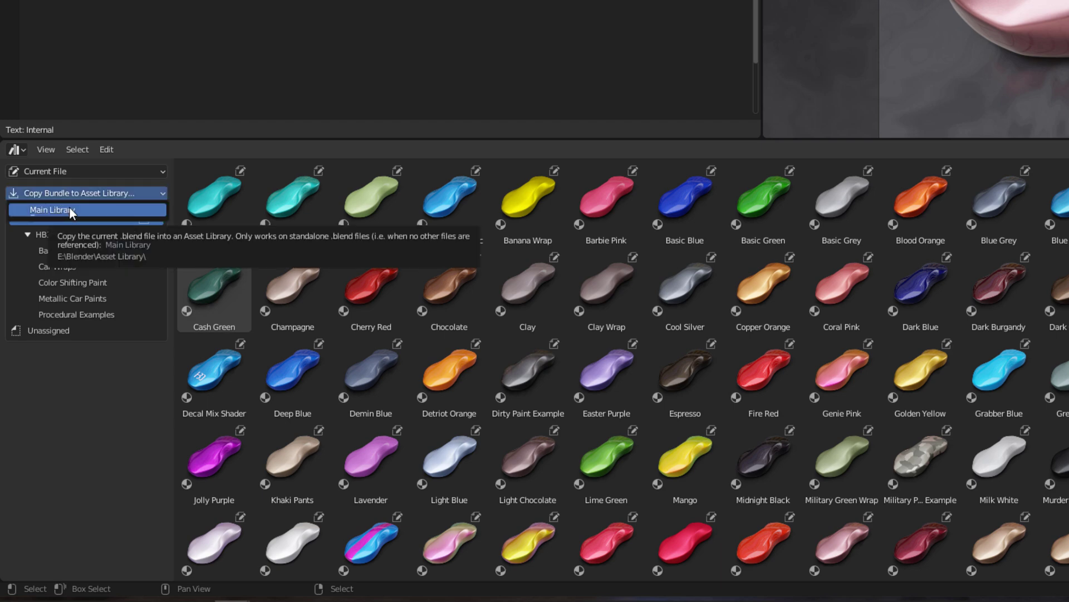
click(70, 209)
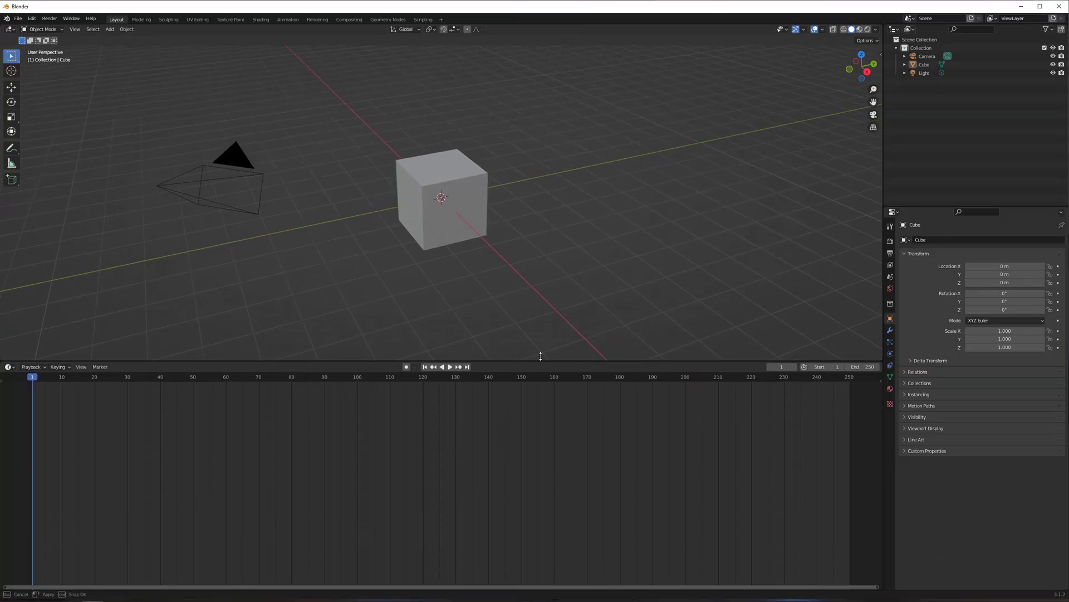
- Turn the enlarged timeline area into an Asset Browser showing the User Library paints
drag(551, 538, 540, 343)
click(12, 349)
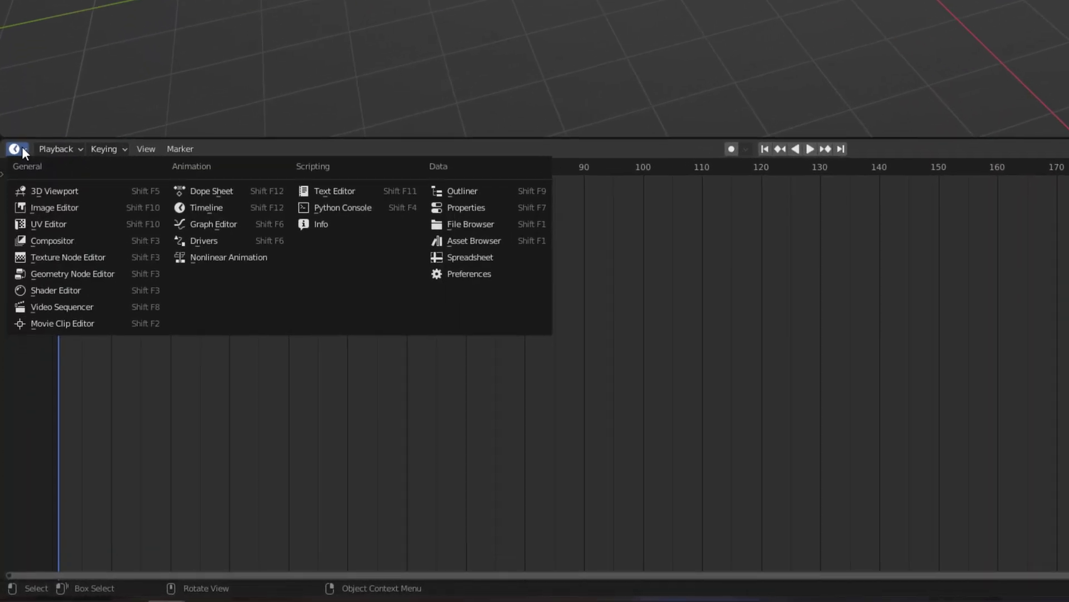
click(468, 243)
click(56, 169)
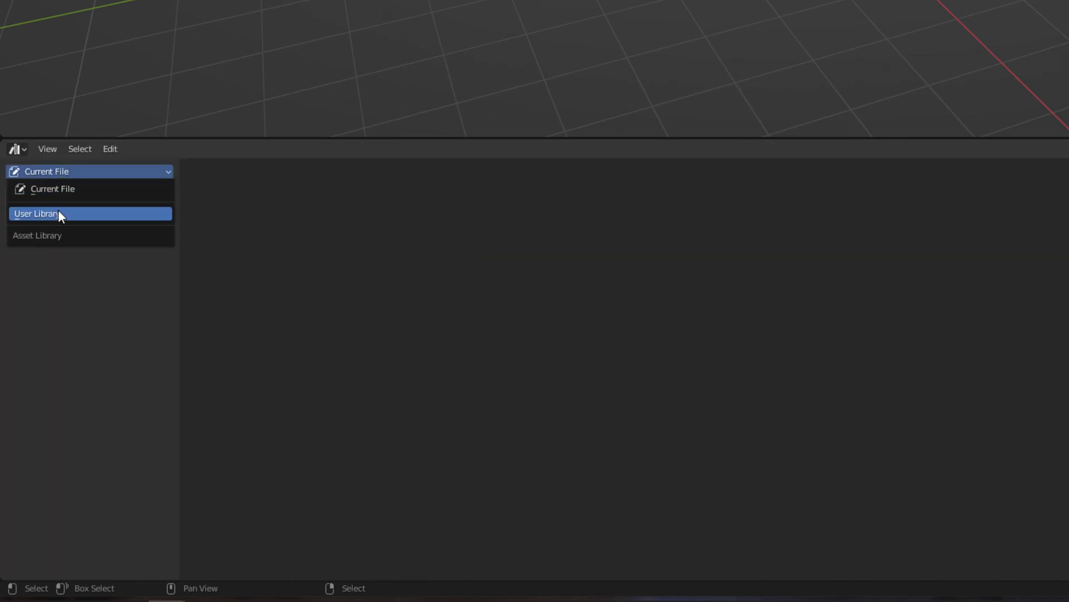
click(58, 210)
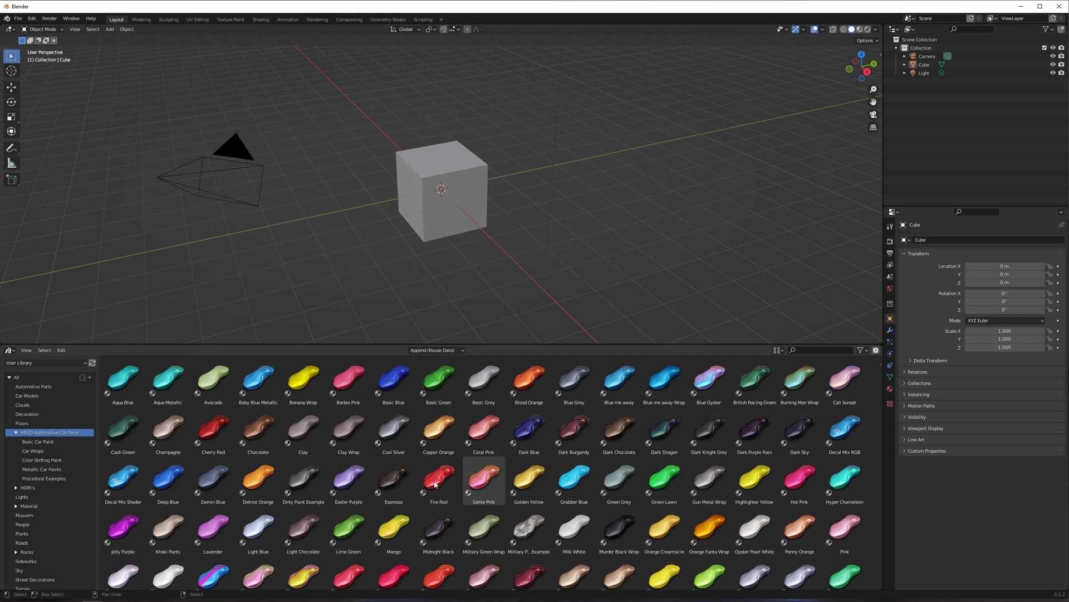
scroll(406, 465, down, 2)
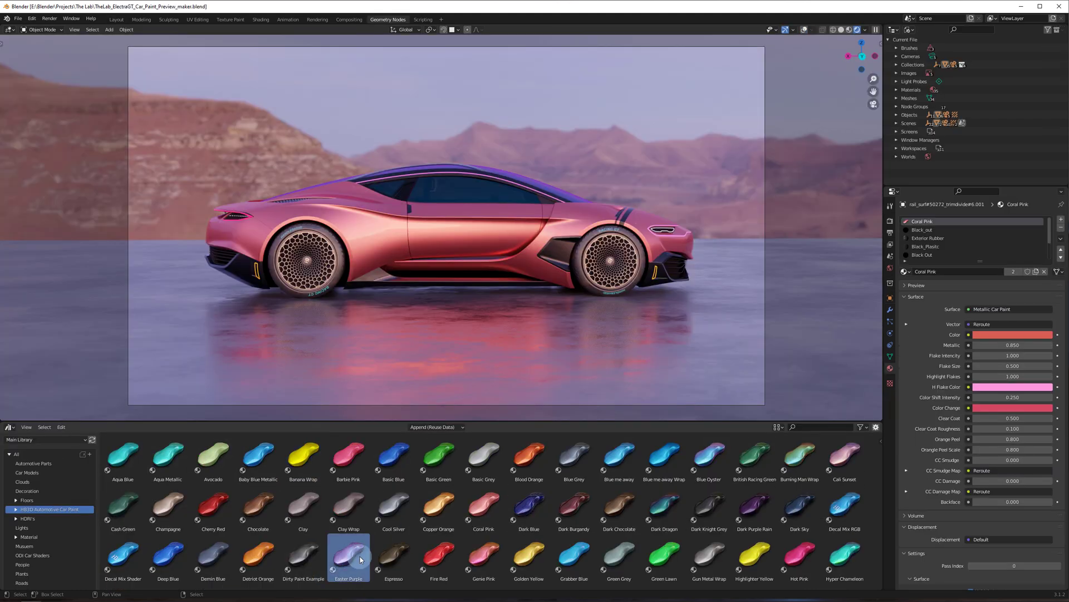
- Paint the car Easter Purple then Blood Orange and light it with the Canary_wharf HDRI
drag(434, 233, 434, 234)
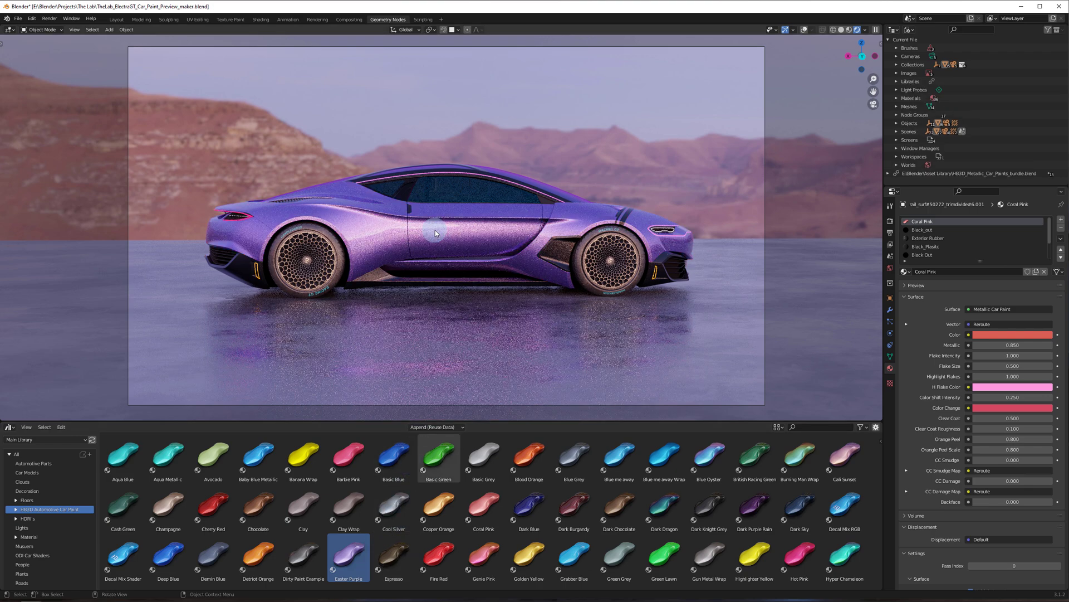
click(529, 454)
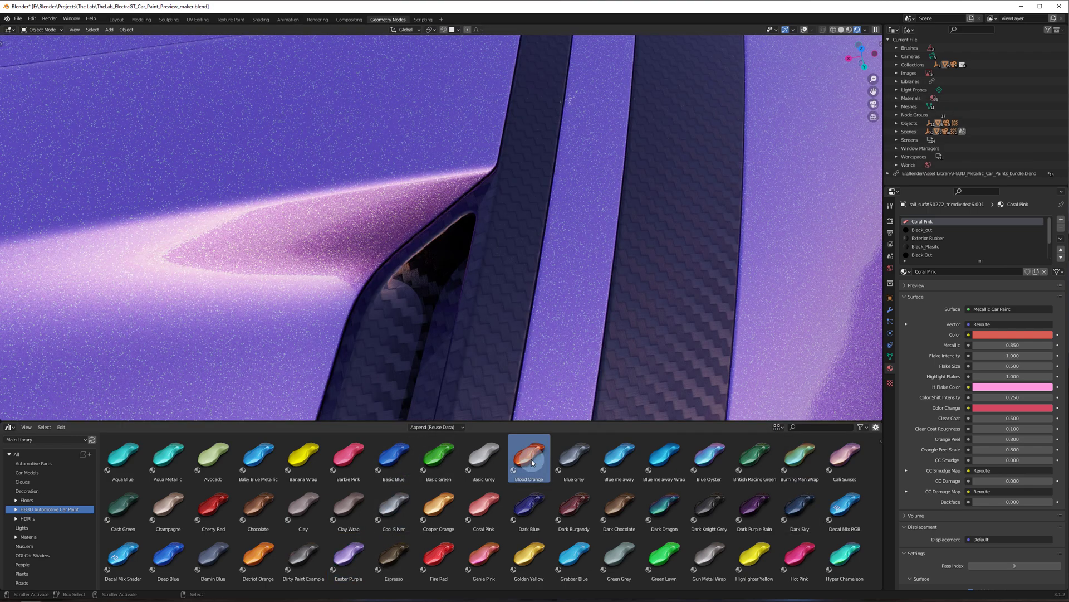
drag(327, 225, 327, 226)
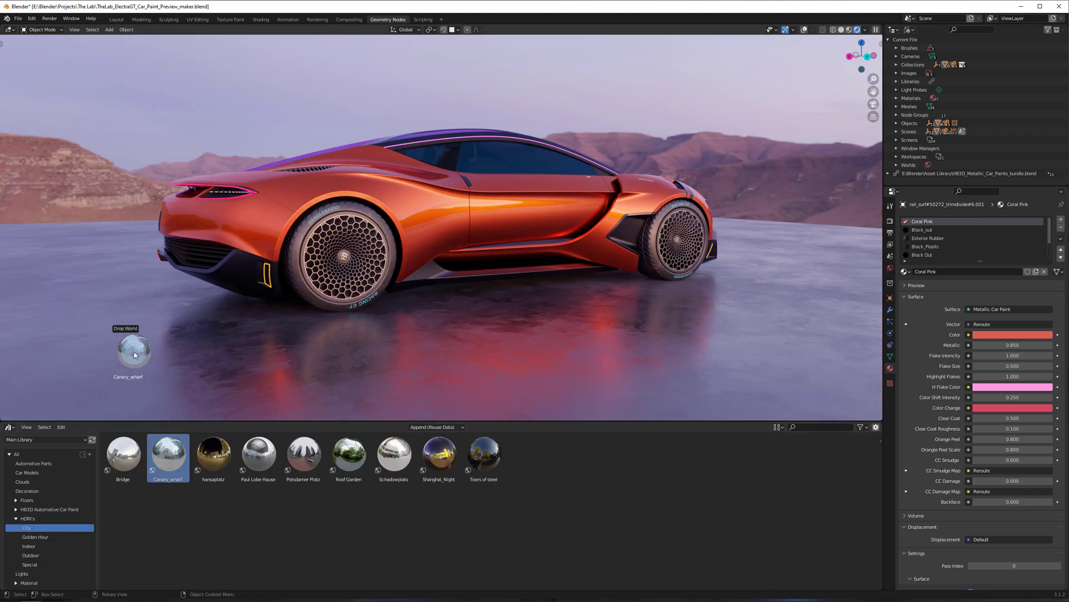
drag(134, 352, 133, 351)
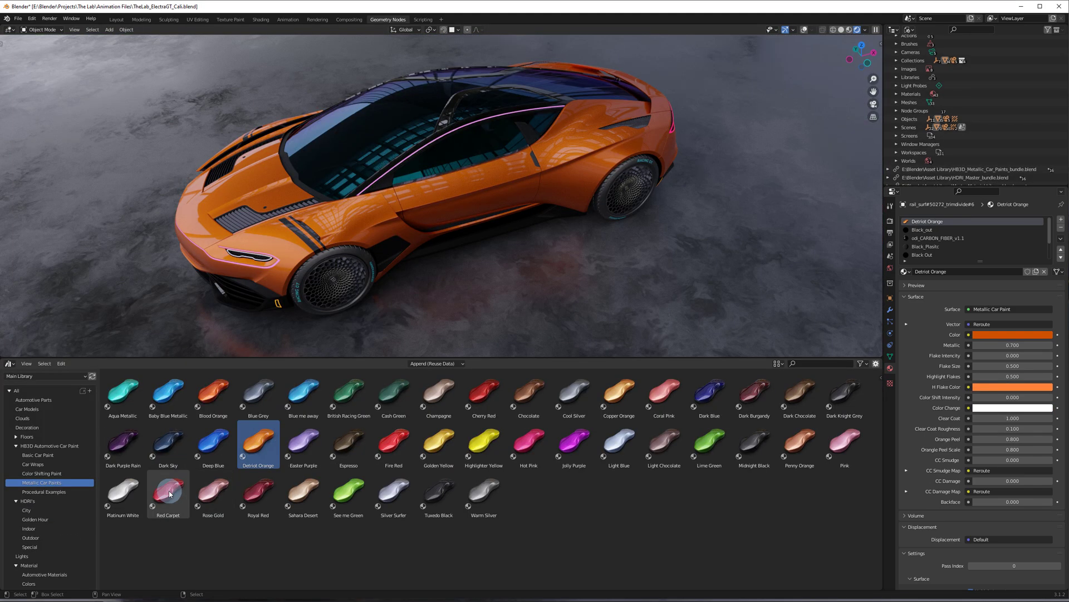
- Apply Red Carpet paint, the Paul Lobe Hause HDRI, then finish on the Black Background world
drag(368, 220, 368, 220)
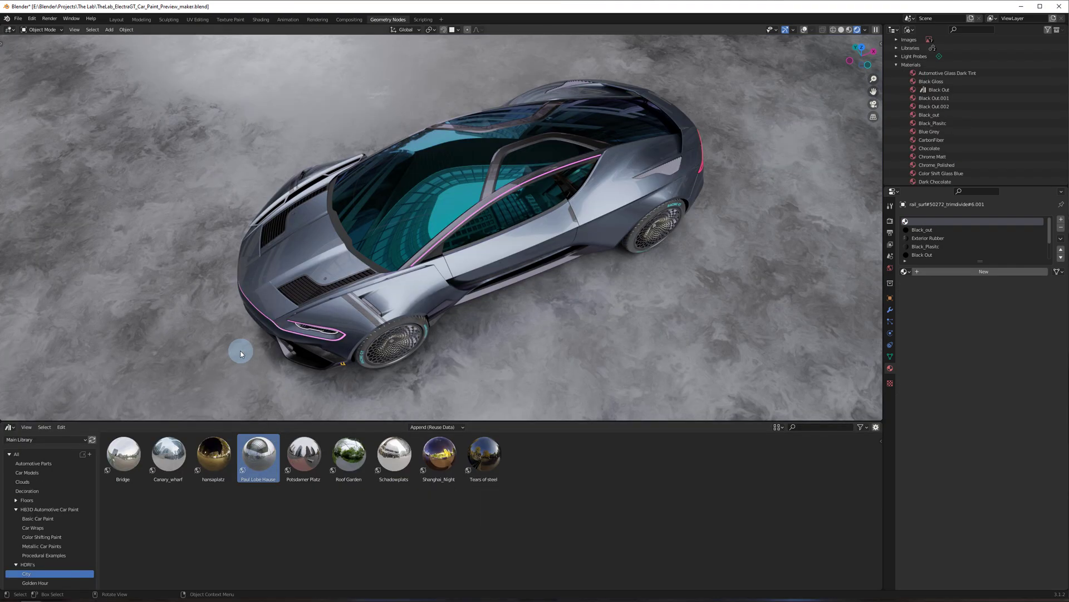
drag(241, 353, 240, 353)
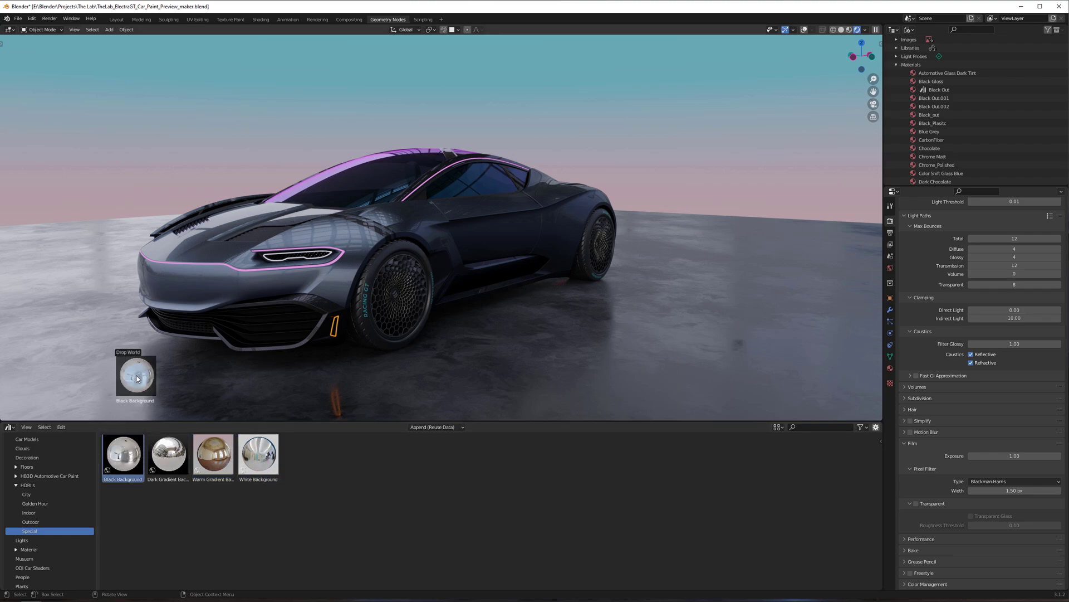
drag(138, 378, 139, 374)
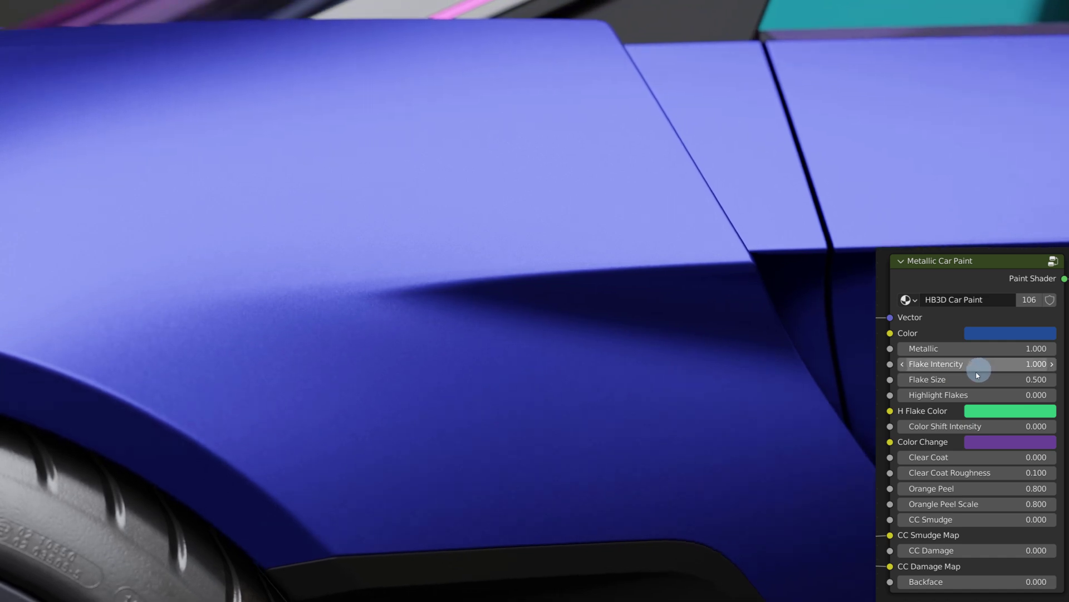
- Set the Highlight Flakes amount and raise Clear Coat to full 1.000 gloss
double_click(920, 394)
text(0.8)
key(Return)
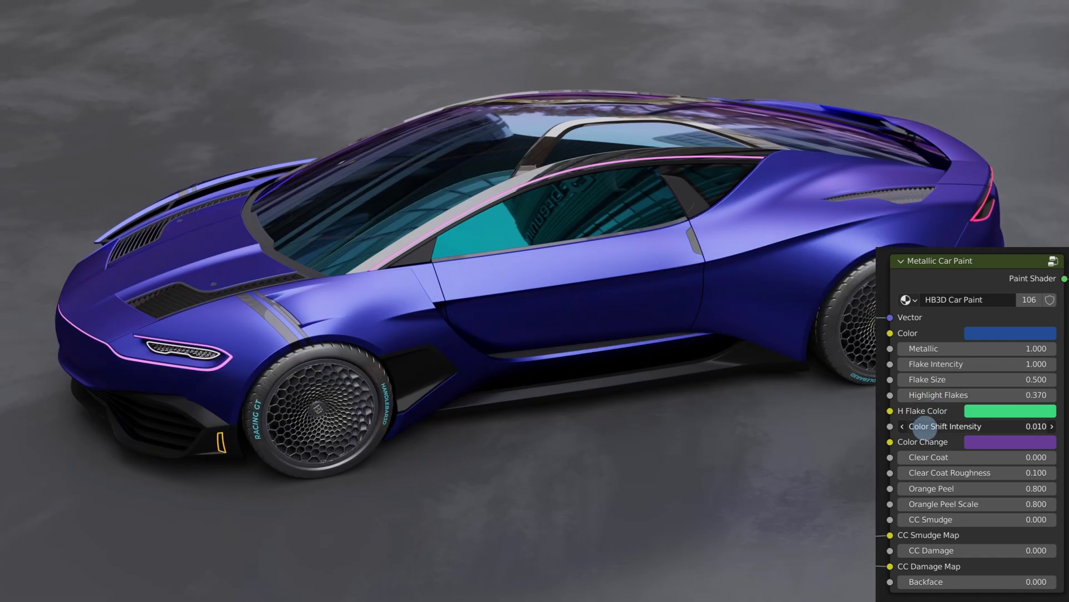
drag(937, 457, 1000, 460)
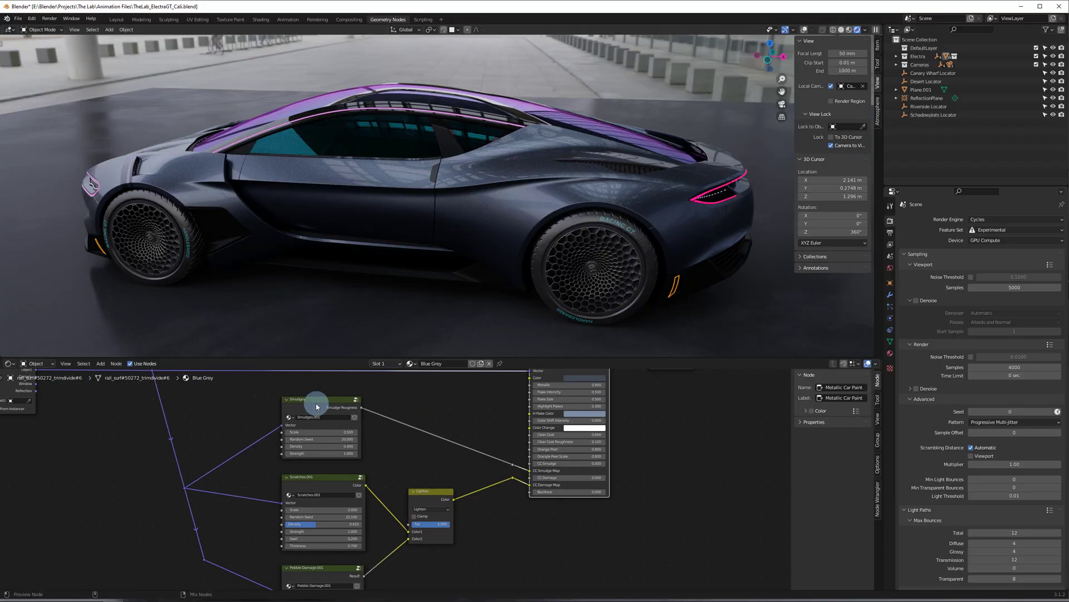
- Preview the Smudges texture, reseed the smudge pattern and increase the scratch density
ctrl+shift+click(317, 408)
scroll(316, 430, up, 3)
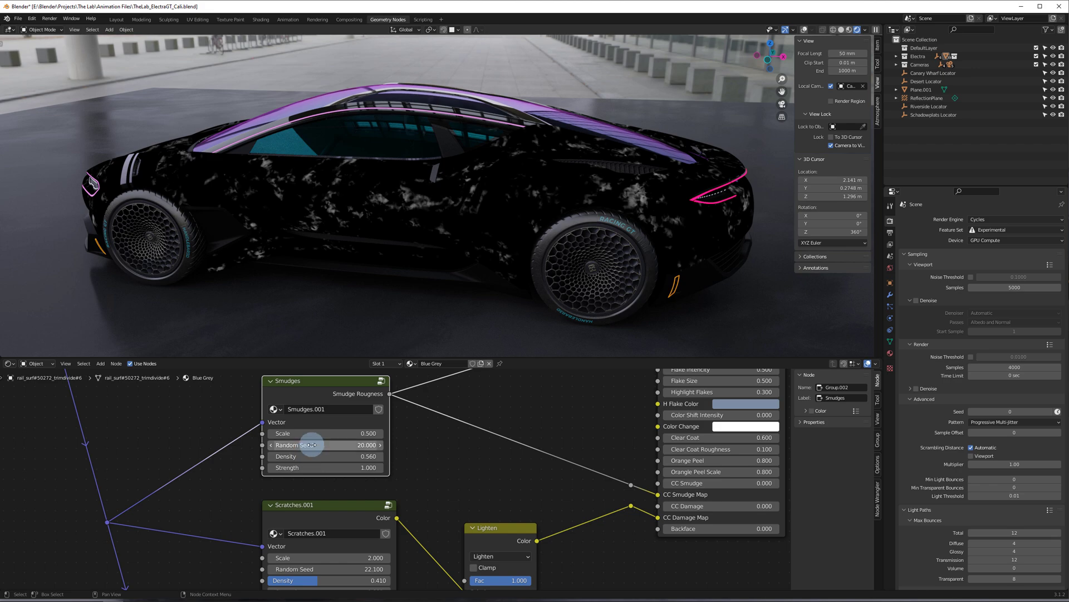
drag(310, 445, 320, 447)
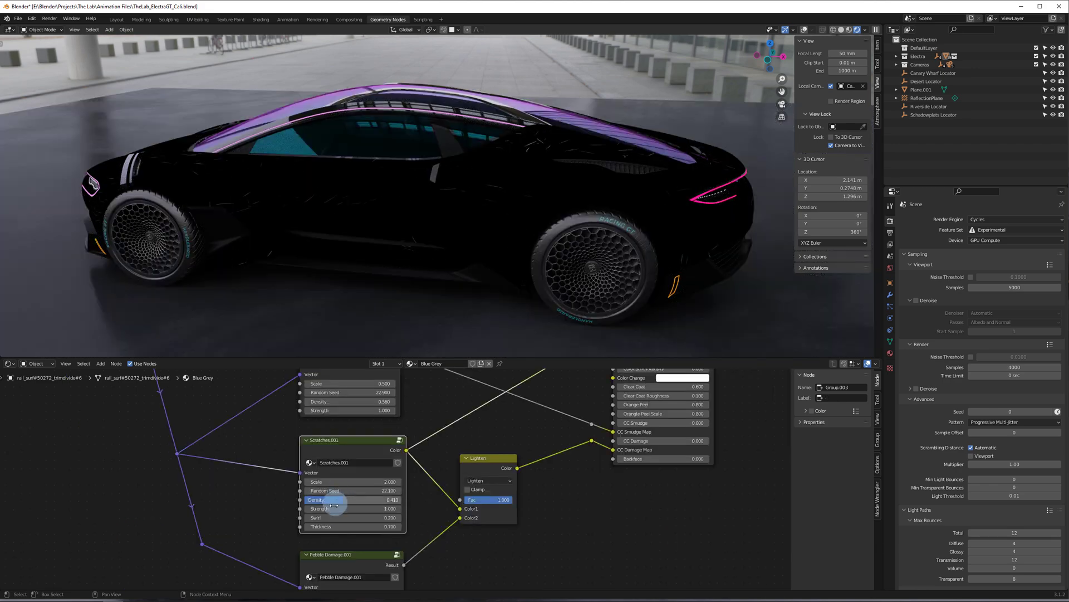
drag(333, 500, 365, 501)
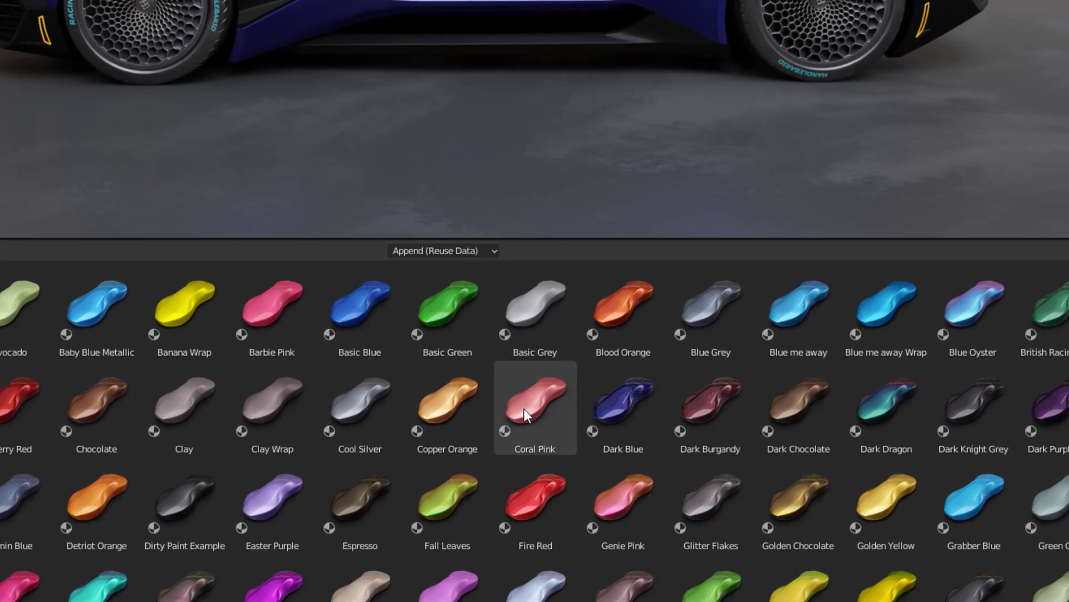
- Open the blend file that the Coral Pink paint asset lives in
right_click(491, 436)
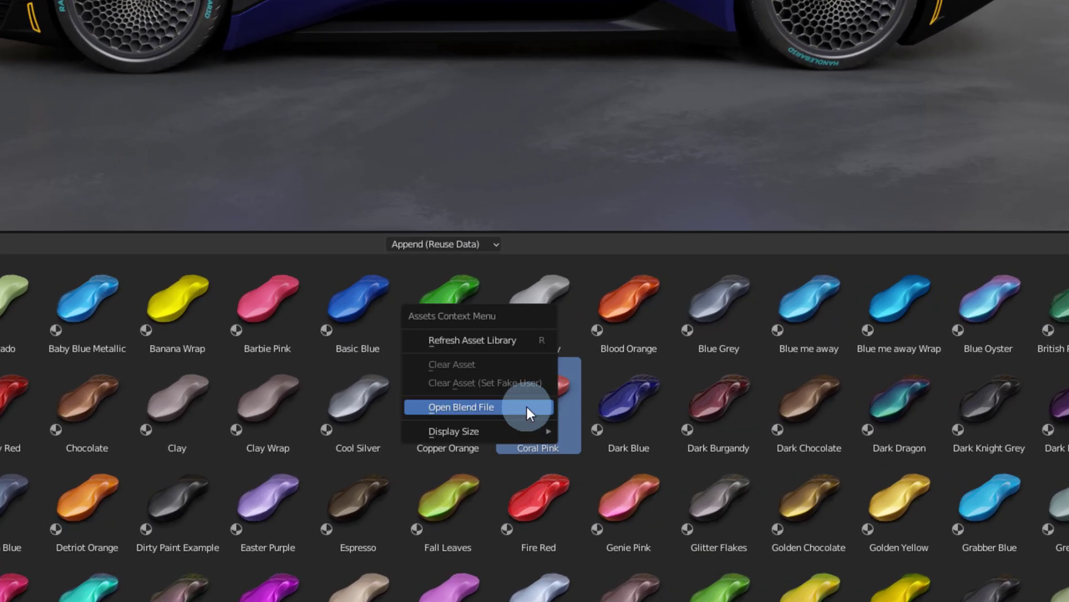
click(499, 406)
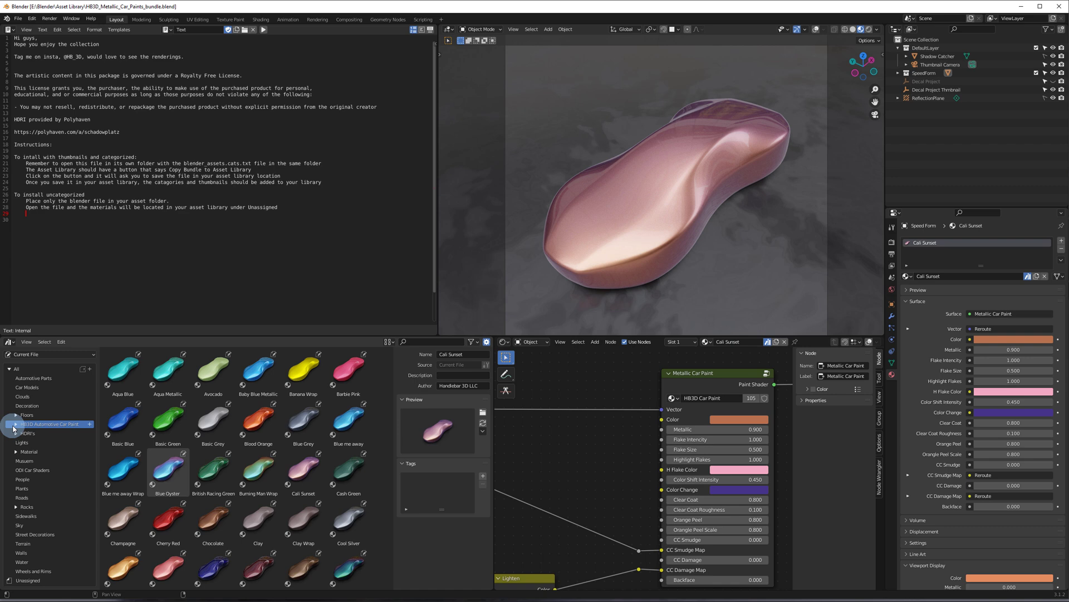
- Apply the Start from Zero basic paint to the speed form
click(32, 436)
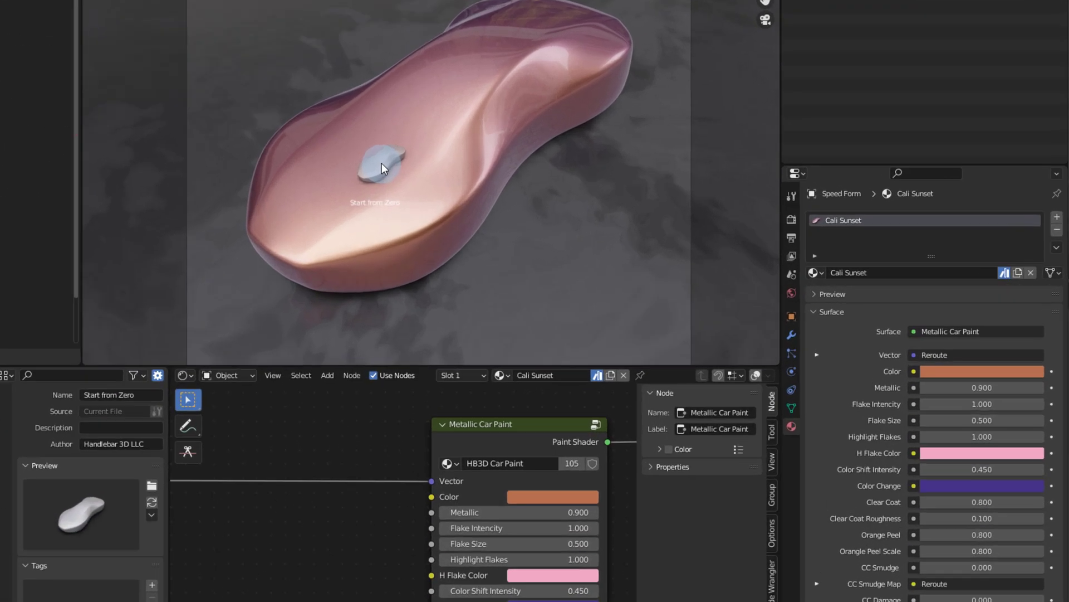
drag(433, 405, 631, 197)
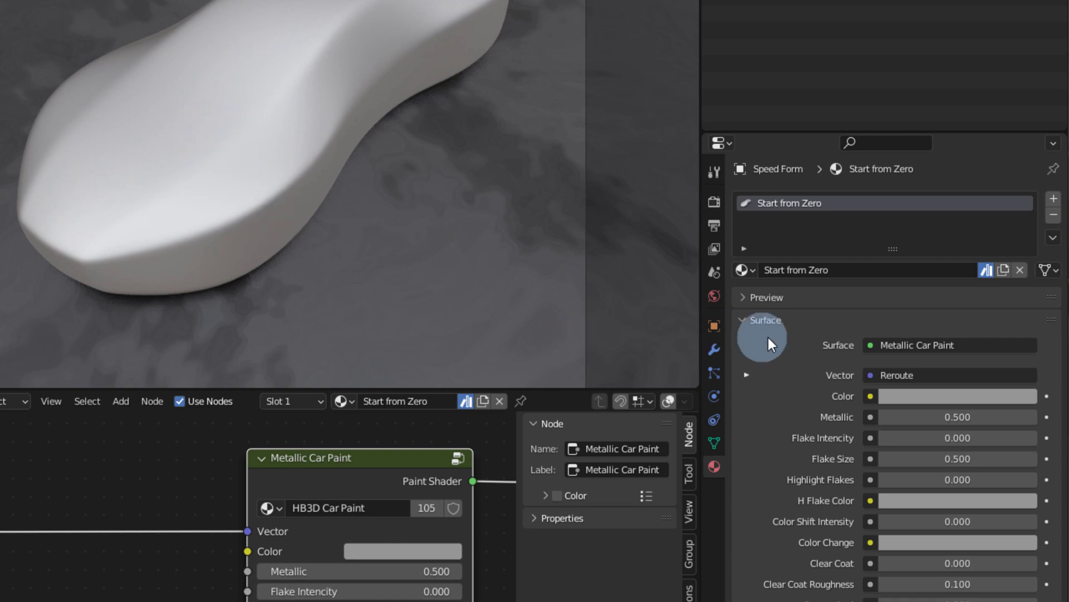
click(1009, 264)
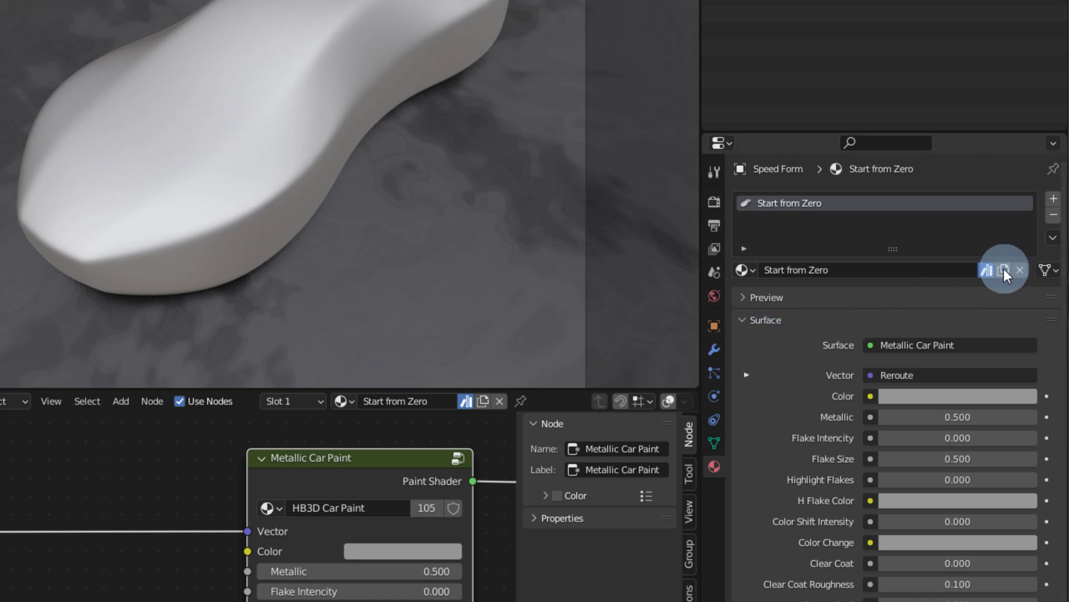
- Duplicate the paint material and rename the copy Ultra Violet
click(1003, 268)
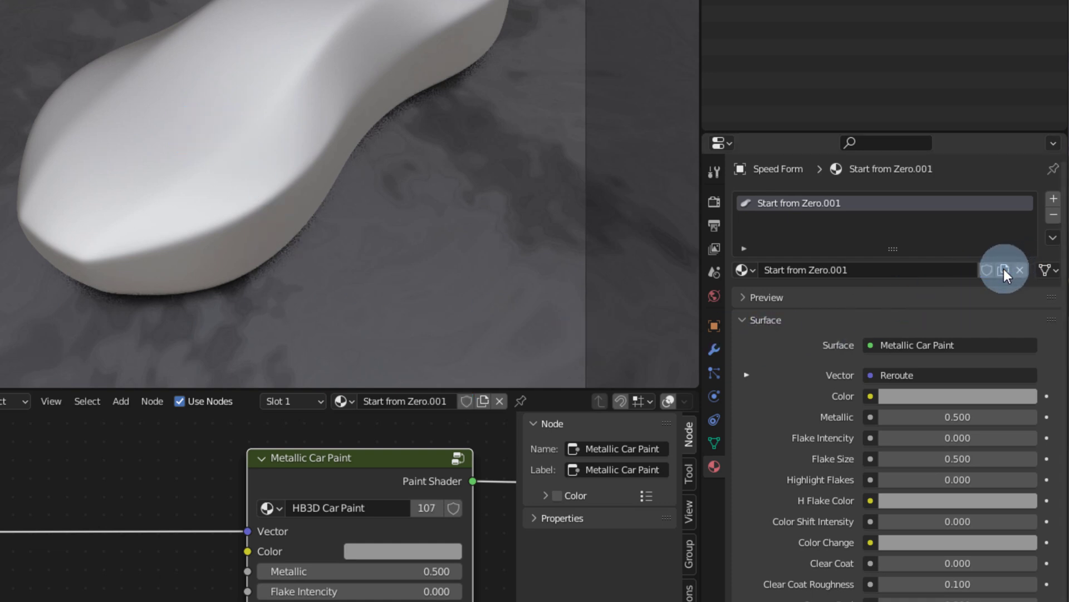
double_click(871, 268)
text(Ultra Violet)
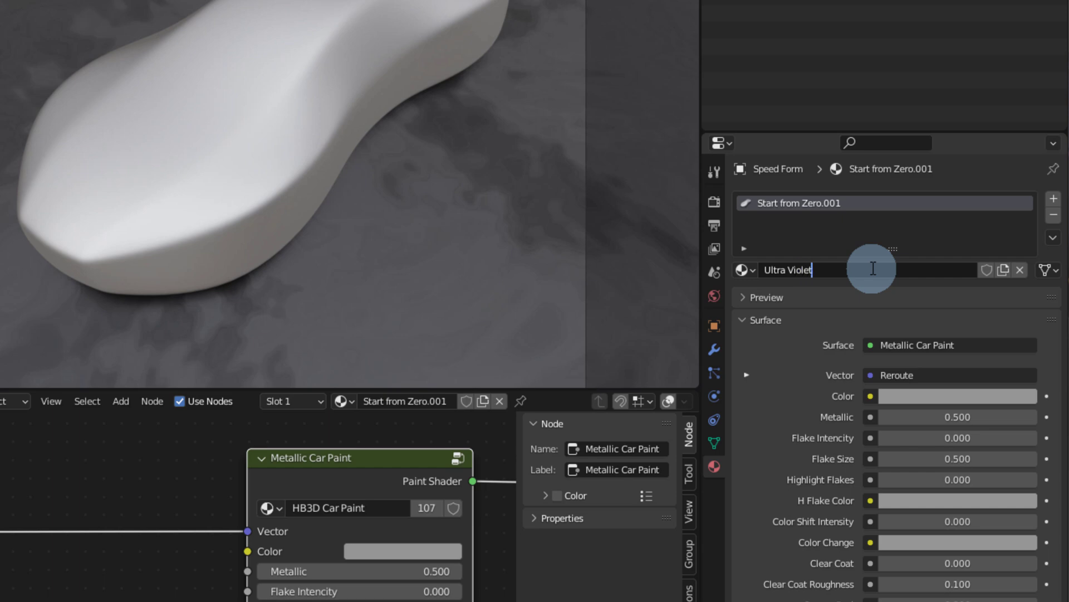
key(Return)
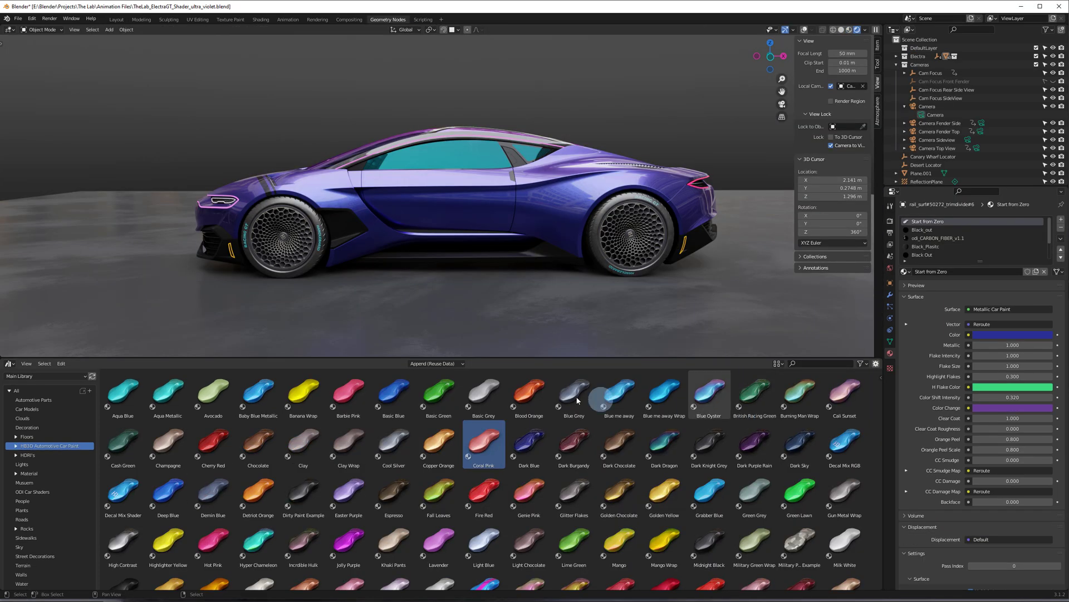
- Set the base paint colour to a deep blue via the colour chooser
click(1026, 336)
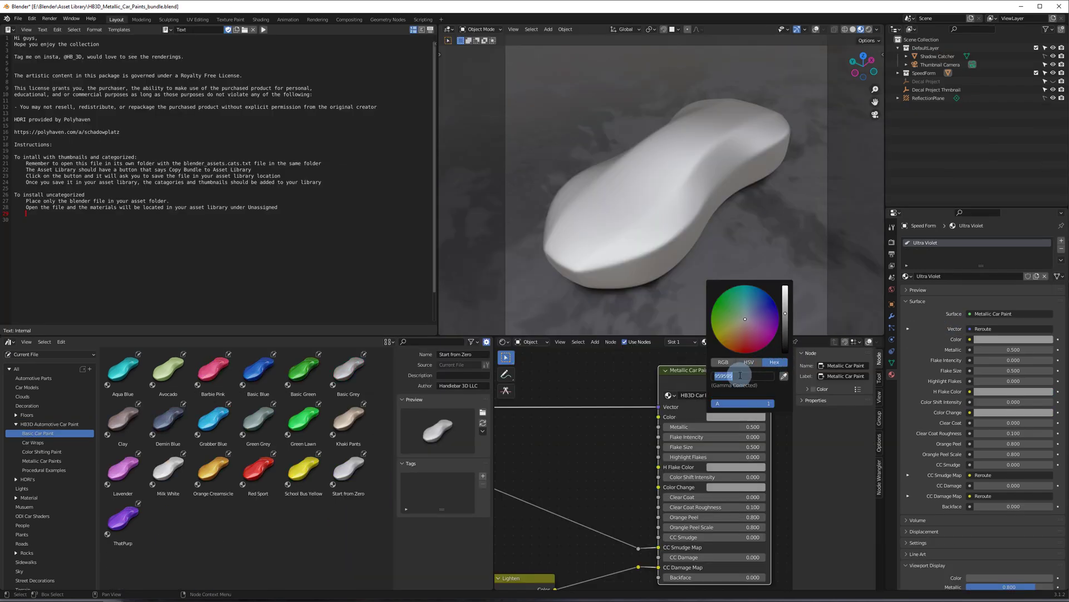
key(Return)
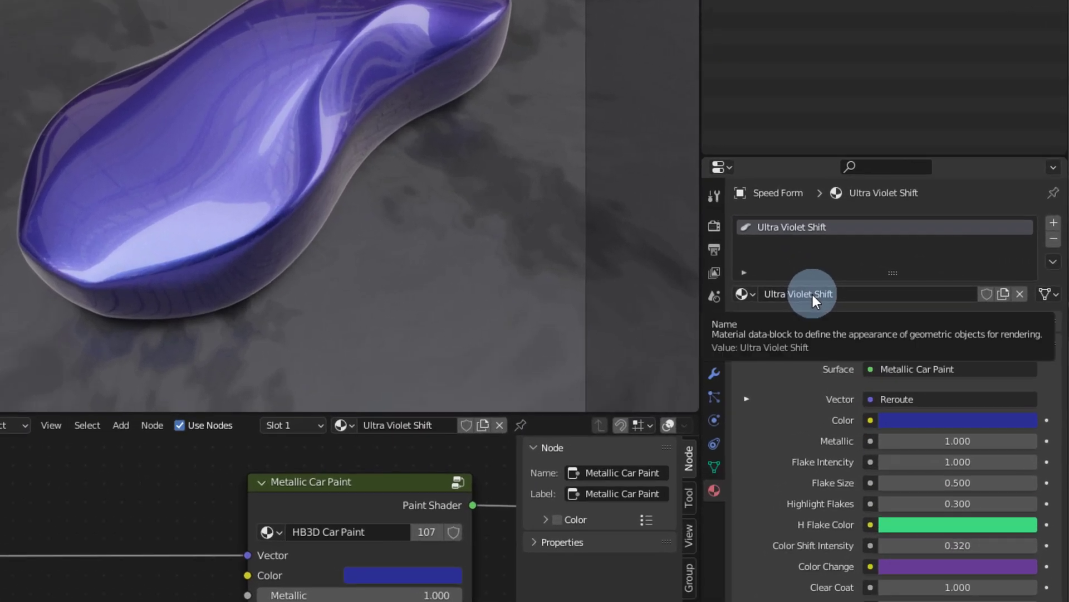
- Mark the Ultra Violet Shift material as an asset and switch the viewport to Rendered shading
right_click(941, 278)
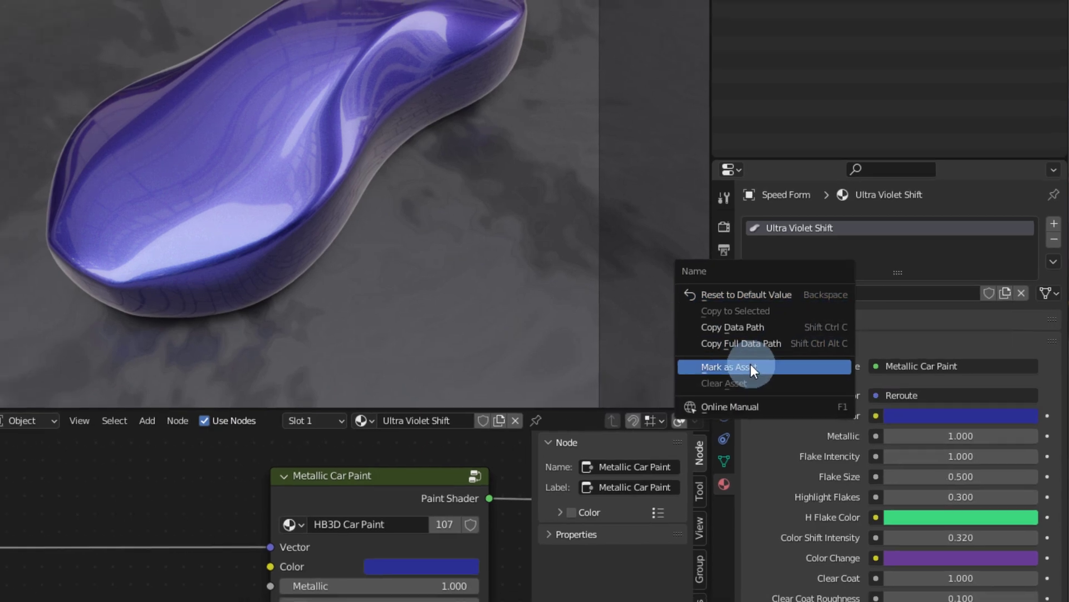
click(744, 367)
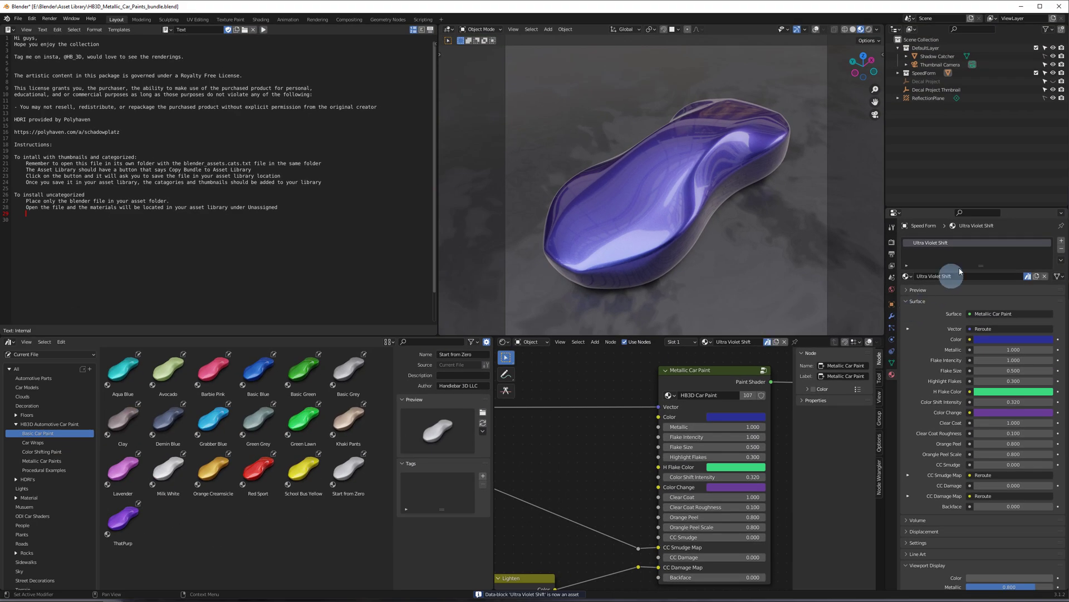
click(867, 30)
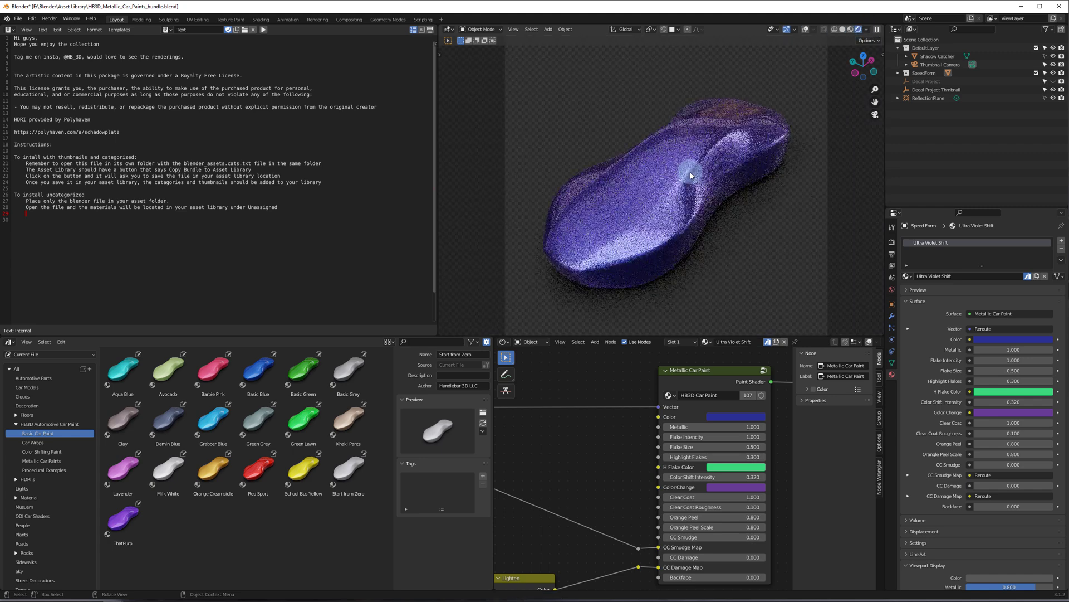
- Render the painted speed form with F12 and save the image to the Desktop as 'ultraviolet'
key(F12)
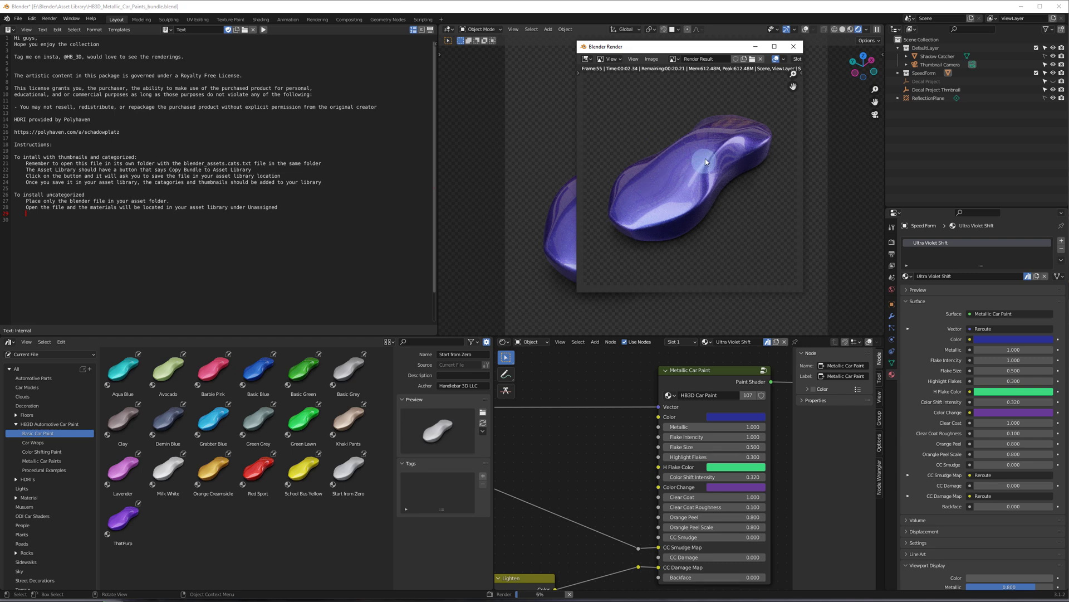
click(650, 59)
click(677, 117)
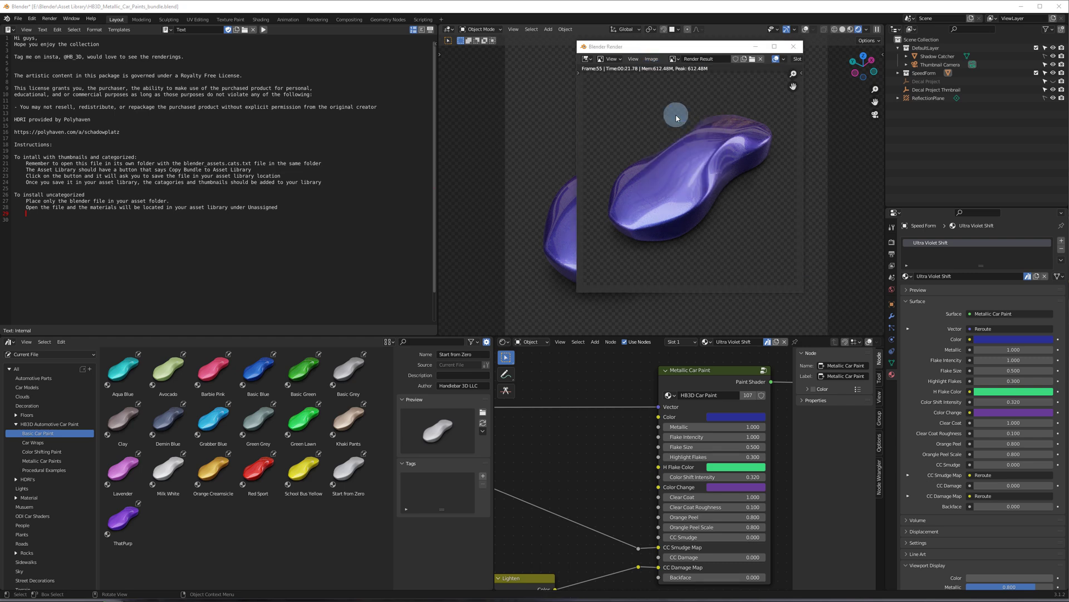
click(496, 159)
text(ultraviolet)
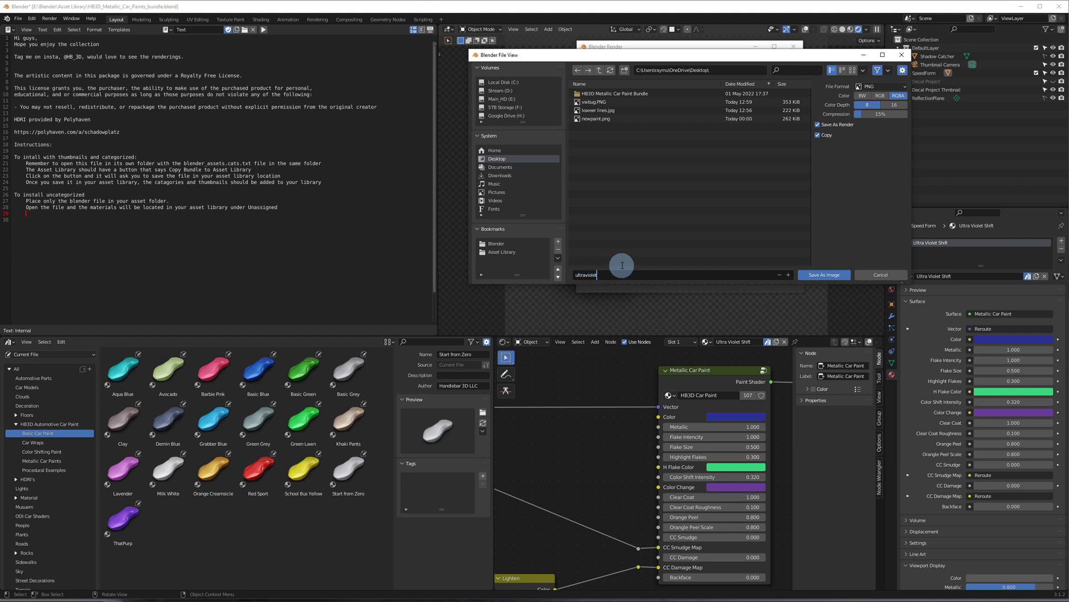
key(Return)
scroll(34, 452, down, 3)
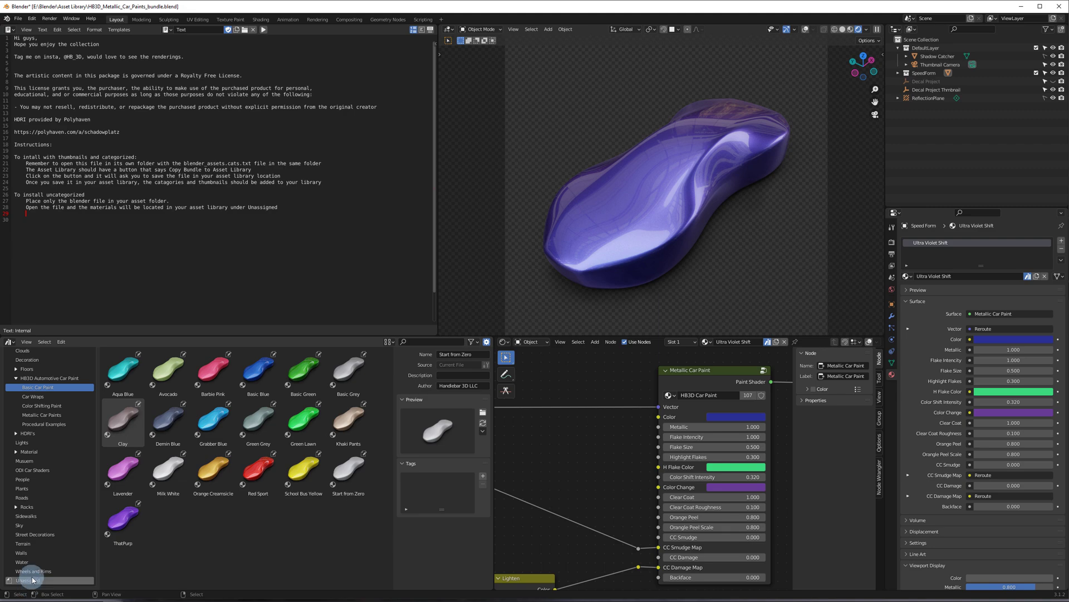
- Load the render as the Ultra Violet Shift preview, set author 'Me', and drag it onto Color Shifting Paint
click(32, 578)
click(123, 371)
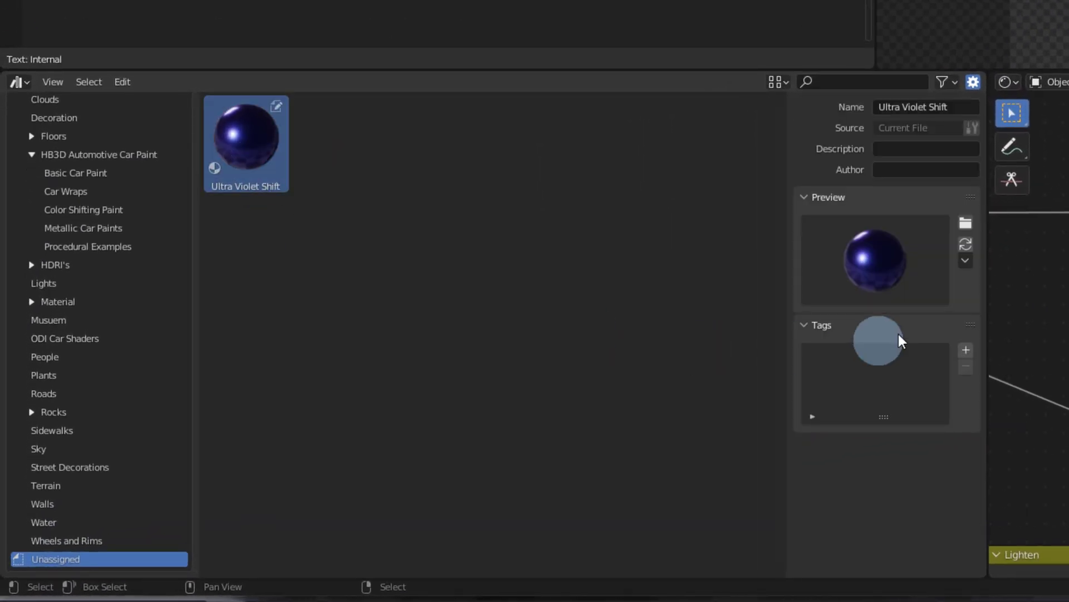
click(966, 222)
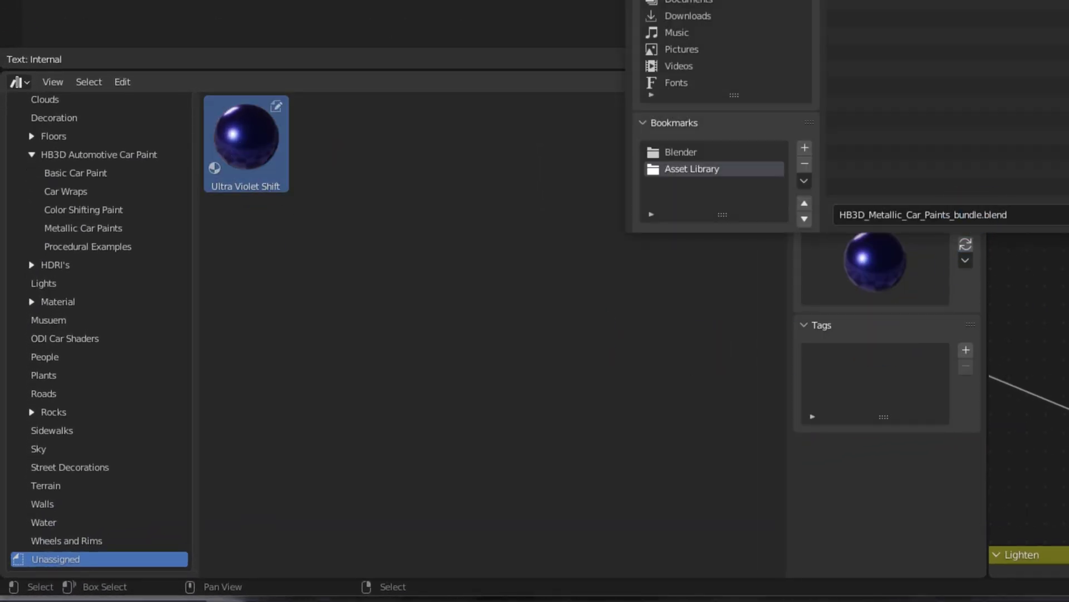
key(Return)
click(558, 239)
text(Me :))
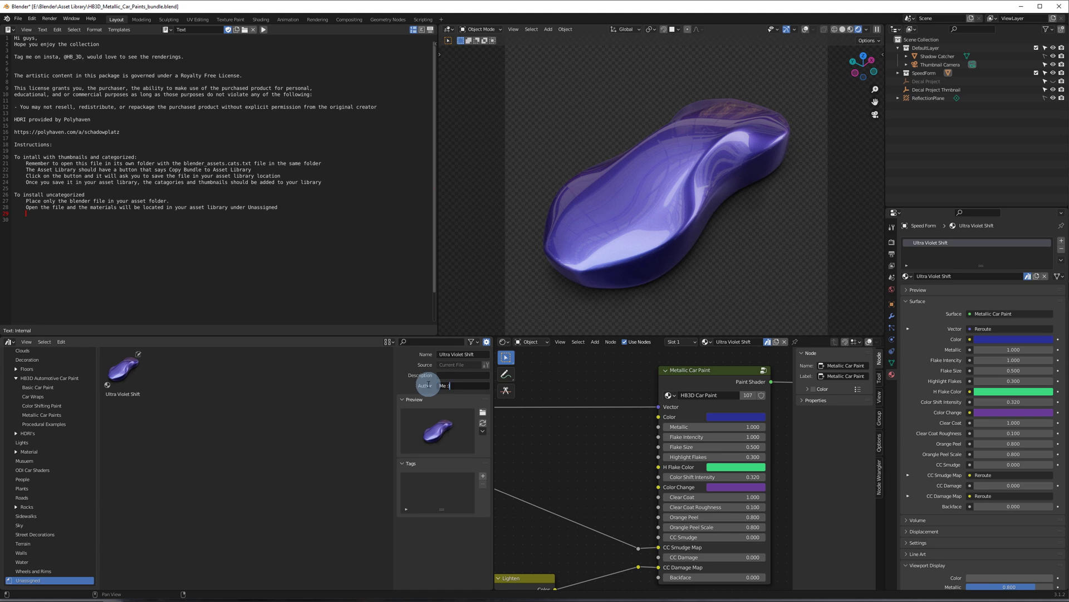
drag(97, 391, 50, 407)
- Show the Color Shifting Paint catalog to confirm Ultra Violet Shift is listed
click(51, 406)
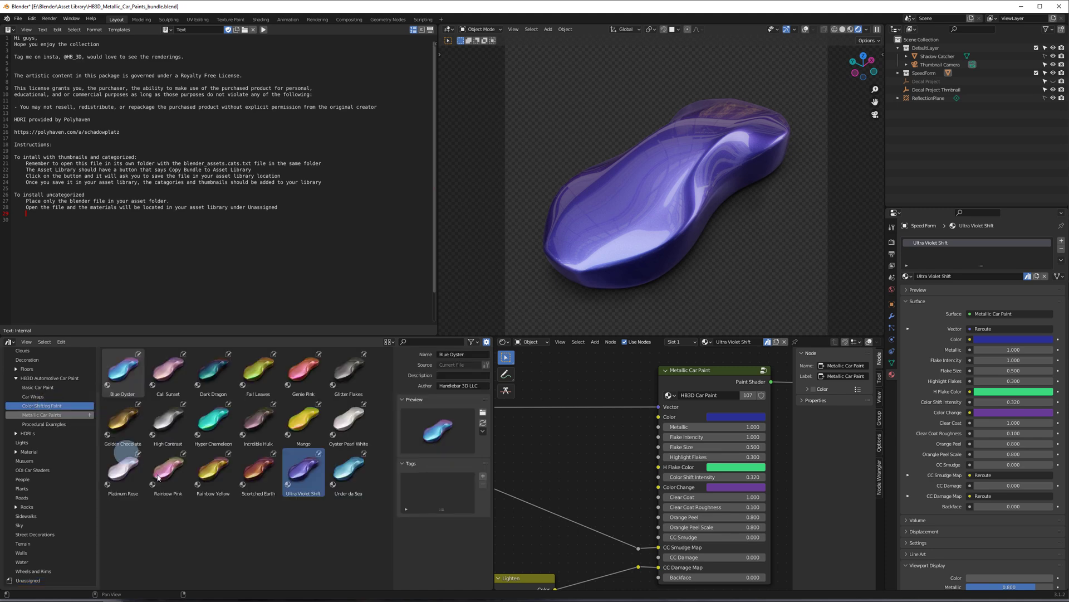